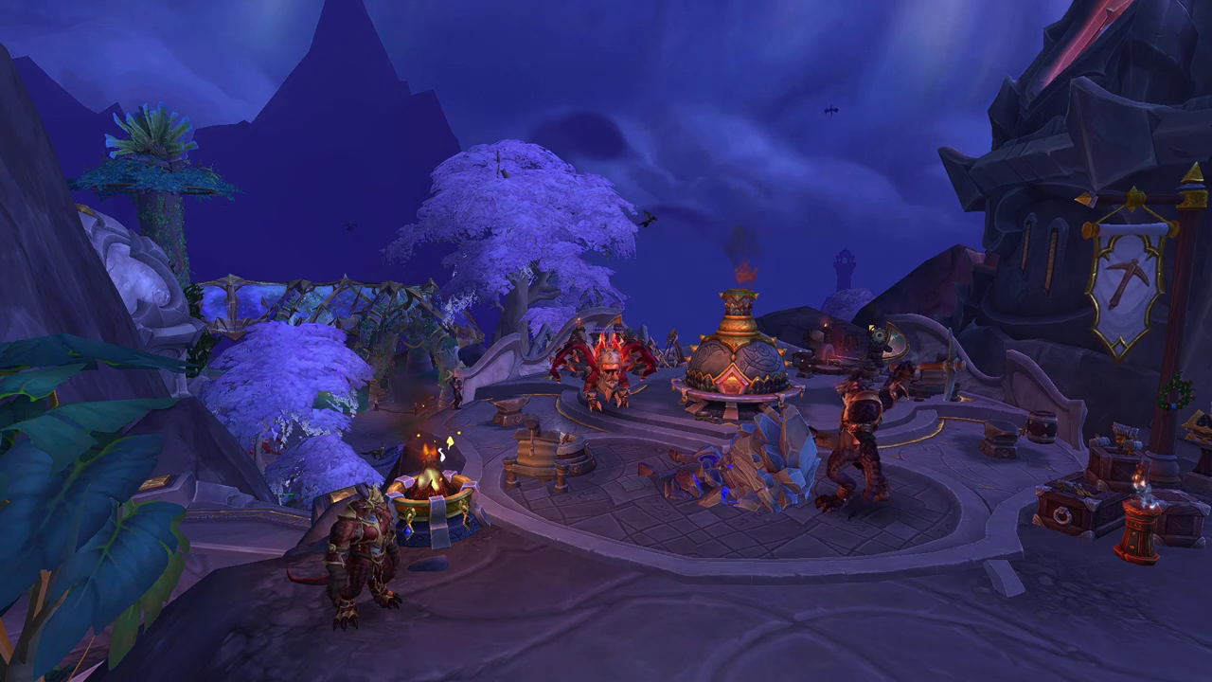
- Show the game interface, switch to the collection update sheet in OpenOffice Calc and select the 01.05.23 date header
key("alt+z")
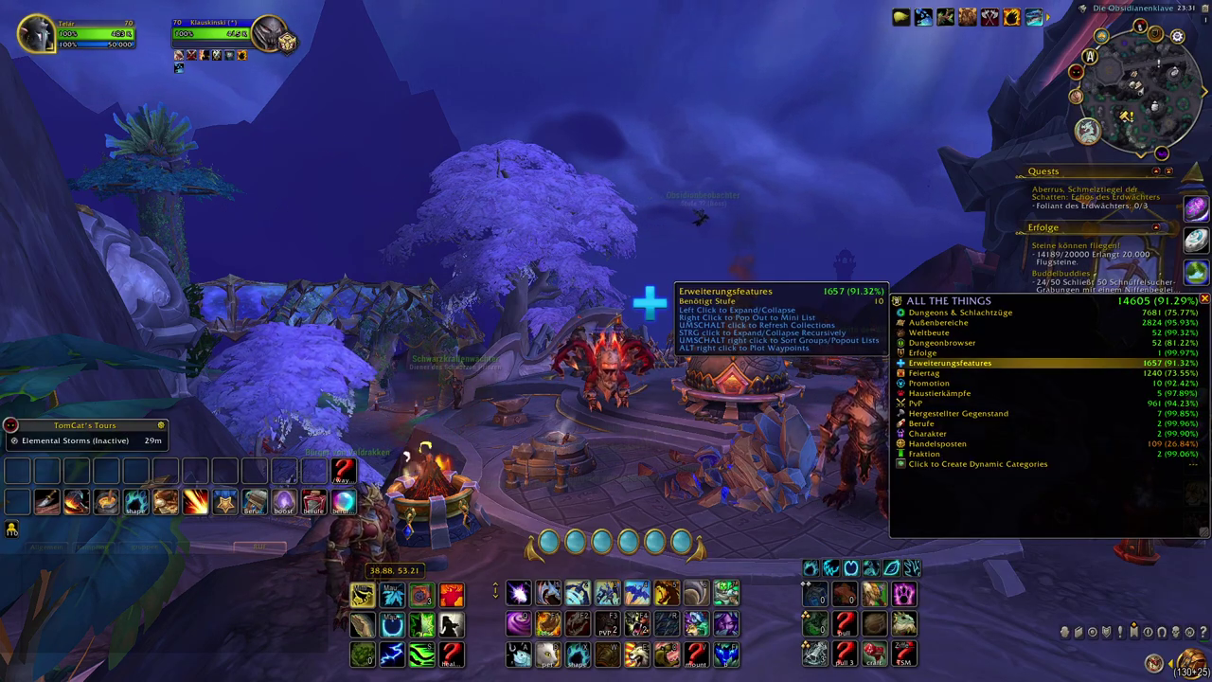
key("alt+Tab")
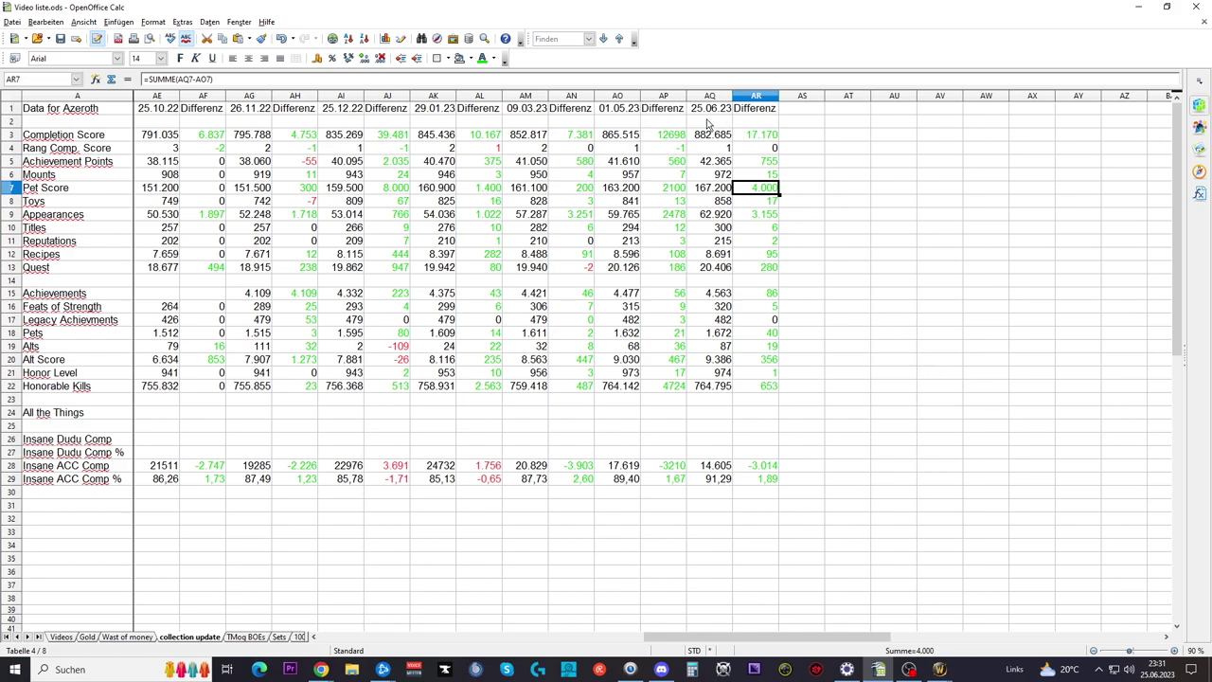
left_click(629, 113)
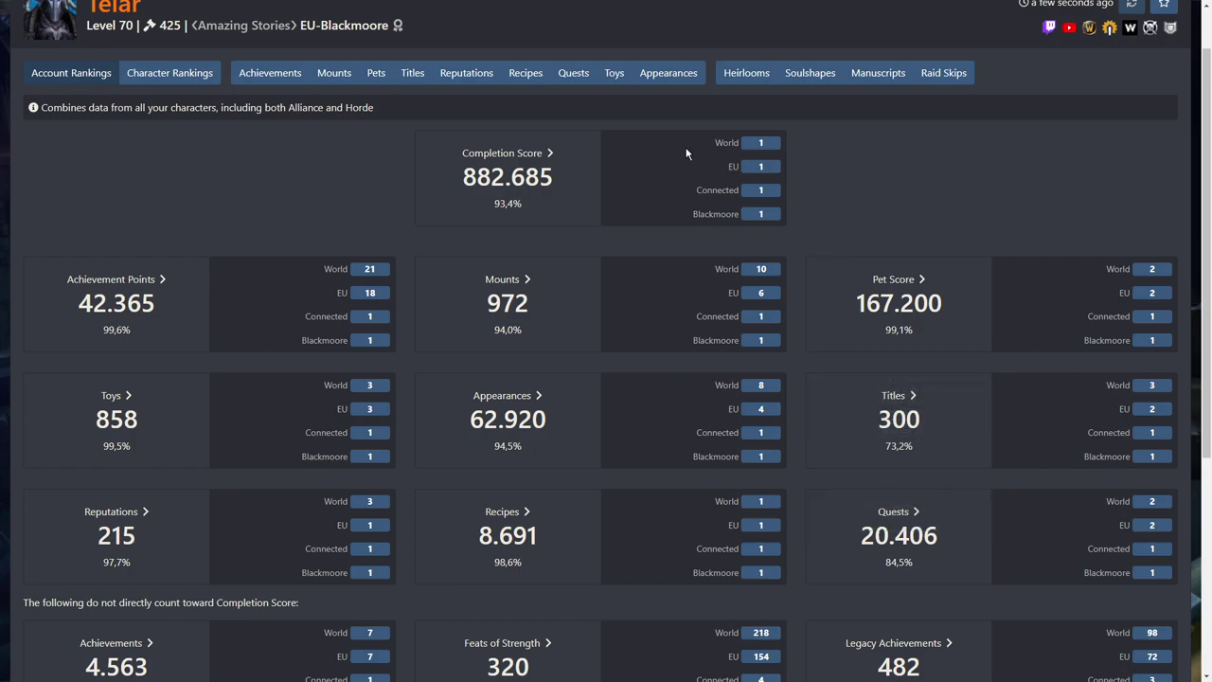
- On Data for Azeroth, open the world Completion Score leaderboard and go to the first-ranked character's profile
left_click(762, 144)
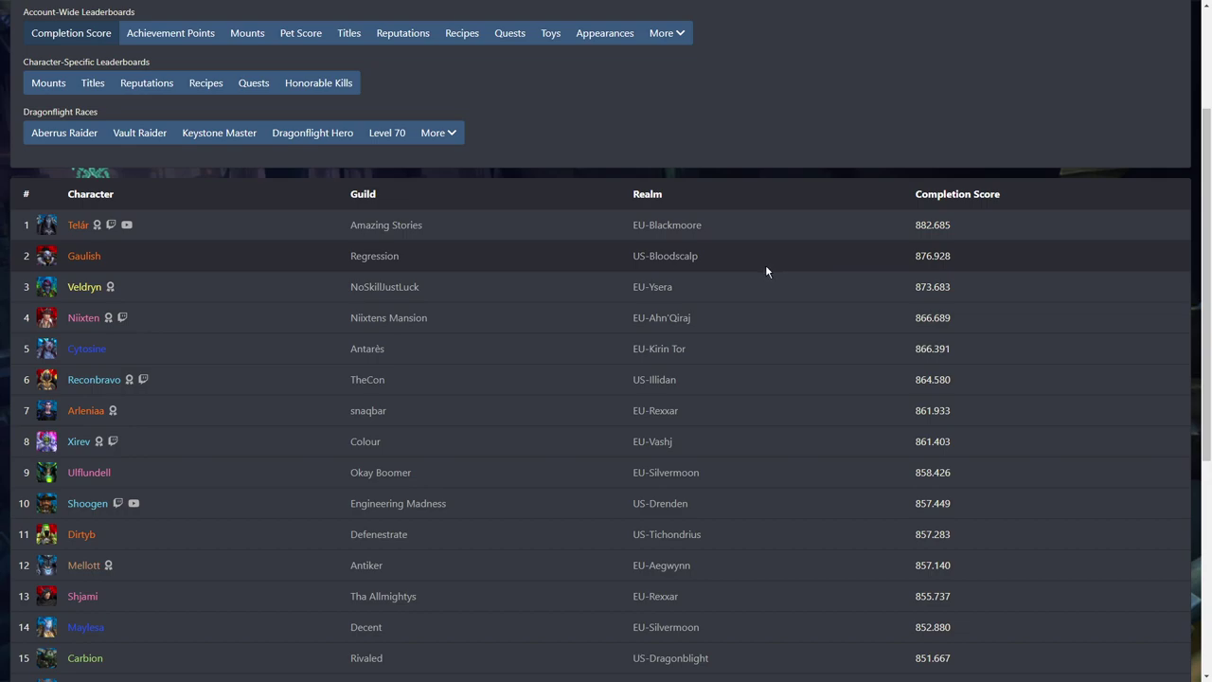
mouse_move(929, 274)
left_click(75, 224)
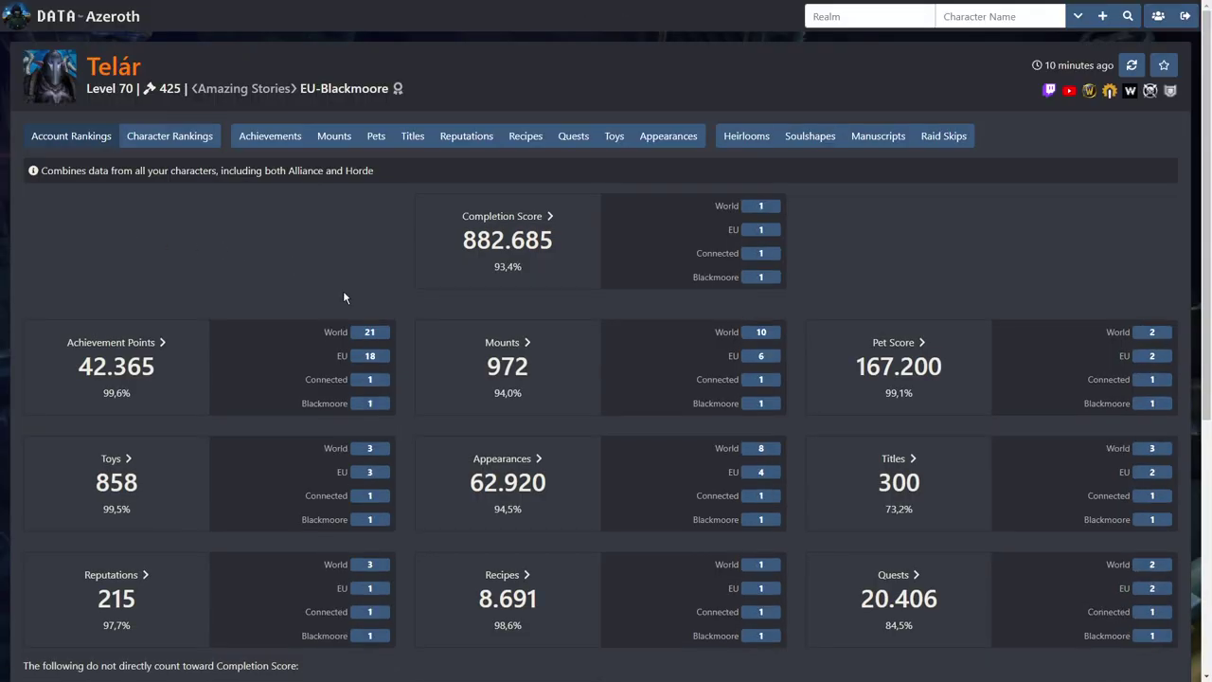
- Review the profile's account rankings from Completion Score through to Honor Level and Honorable Kills
scroll(343, 290, "down", 1)
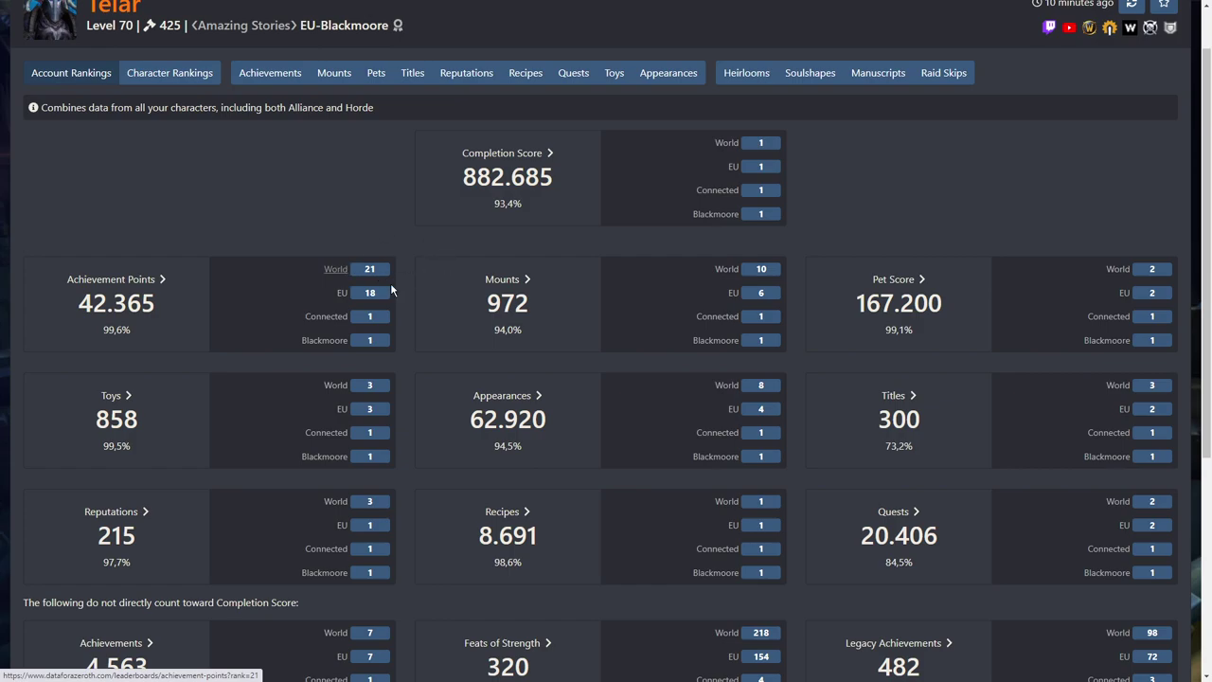
mouse_move(421, 316)
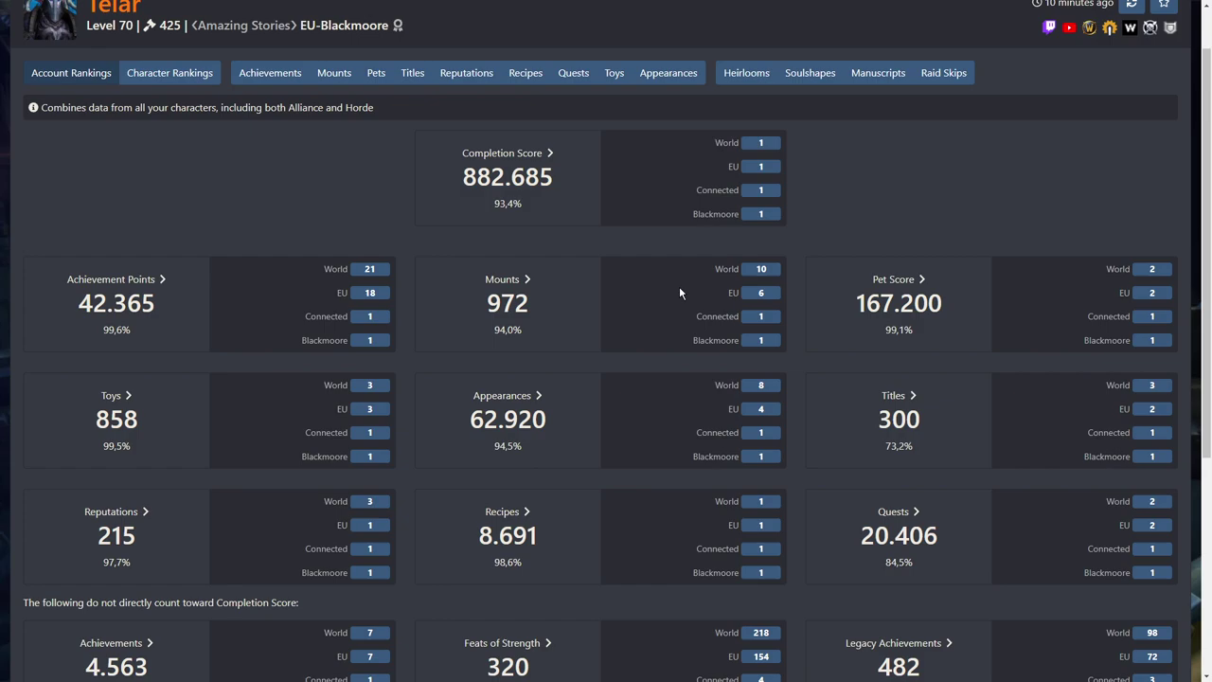
scroll(679, 286, "down", 3)
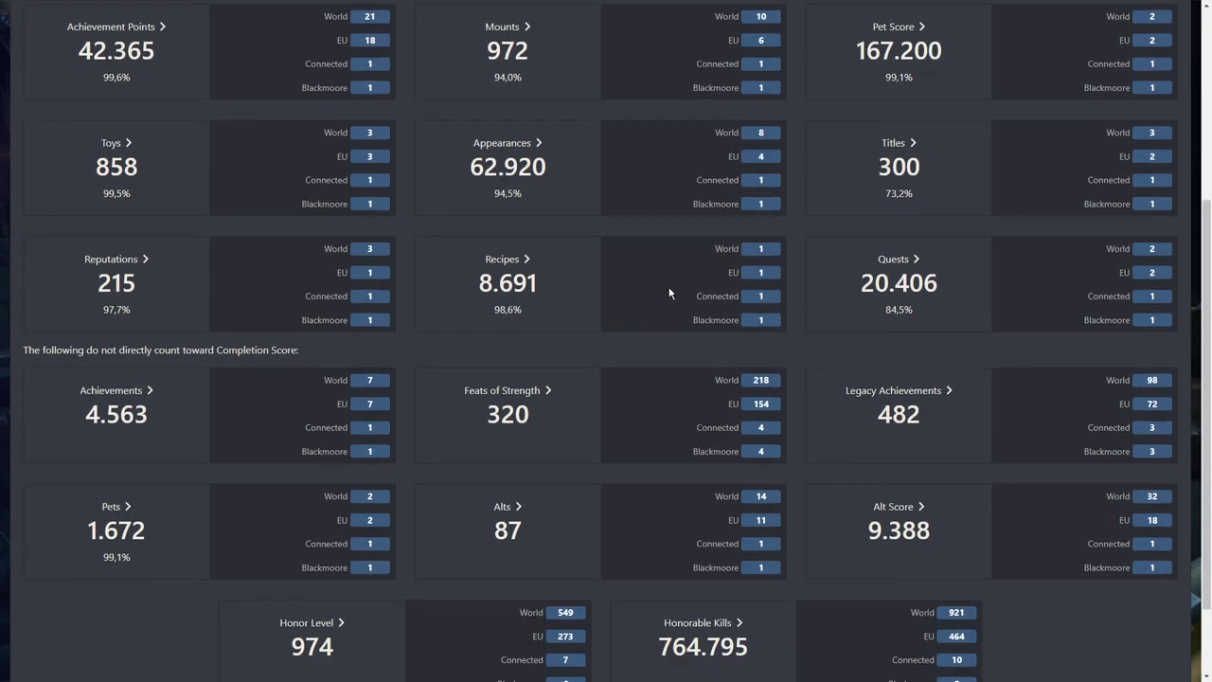
scroll(760, 489, "down", 2)
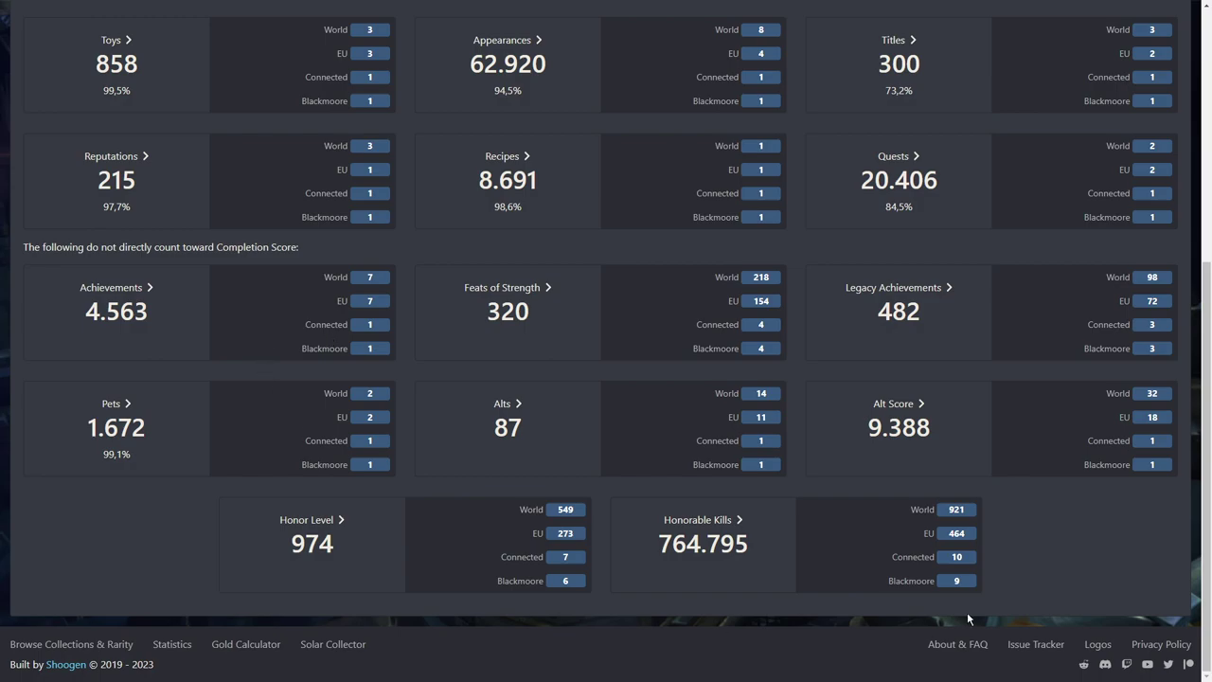
scroll(711, 464, "up", 1)
scroll(711, 464, "up", 3)
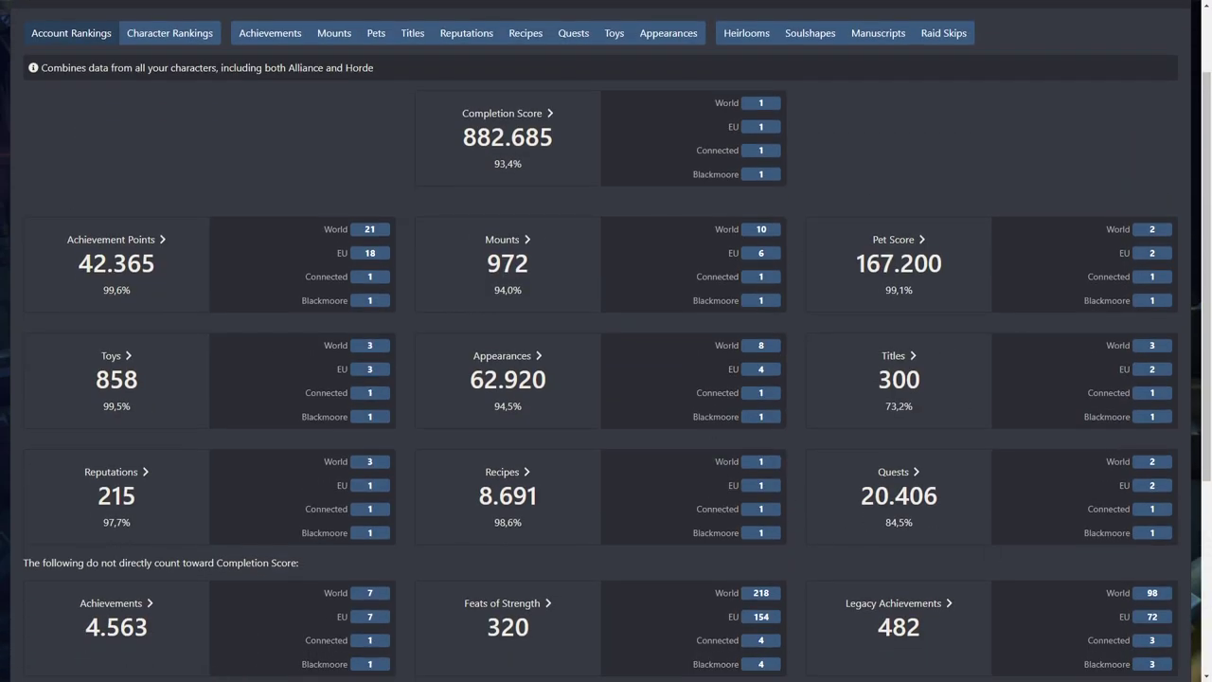
- Switch to the spreadsheet in OpenOffice Calc and check the latest differences for Achievement Points, Mounts, Pet Score and Toys
key("alt+Tab")
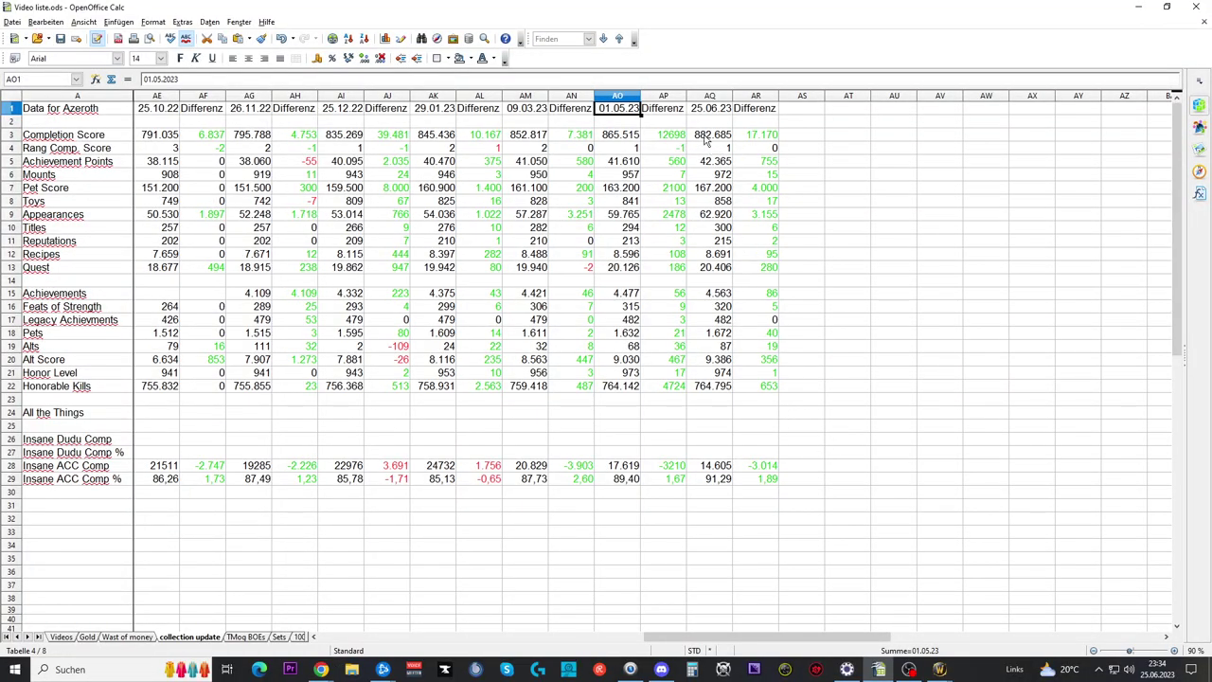
left_click(768, 163)
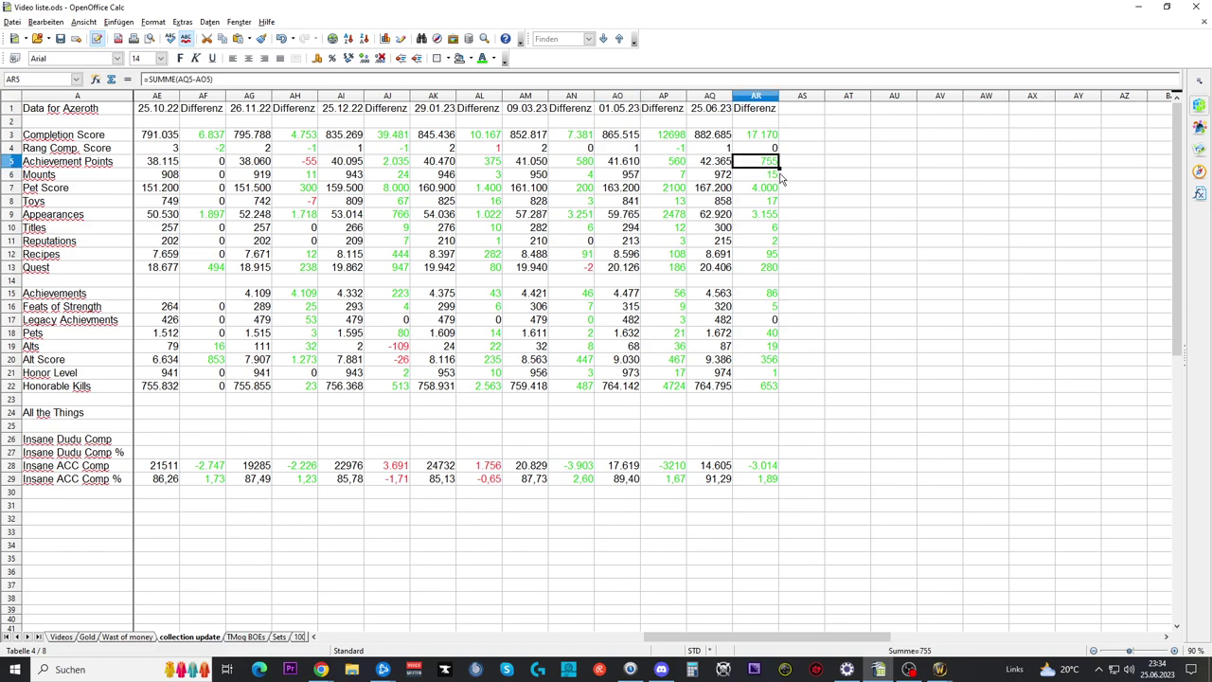
left_click(770, 179)
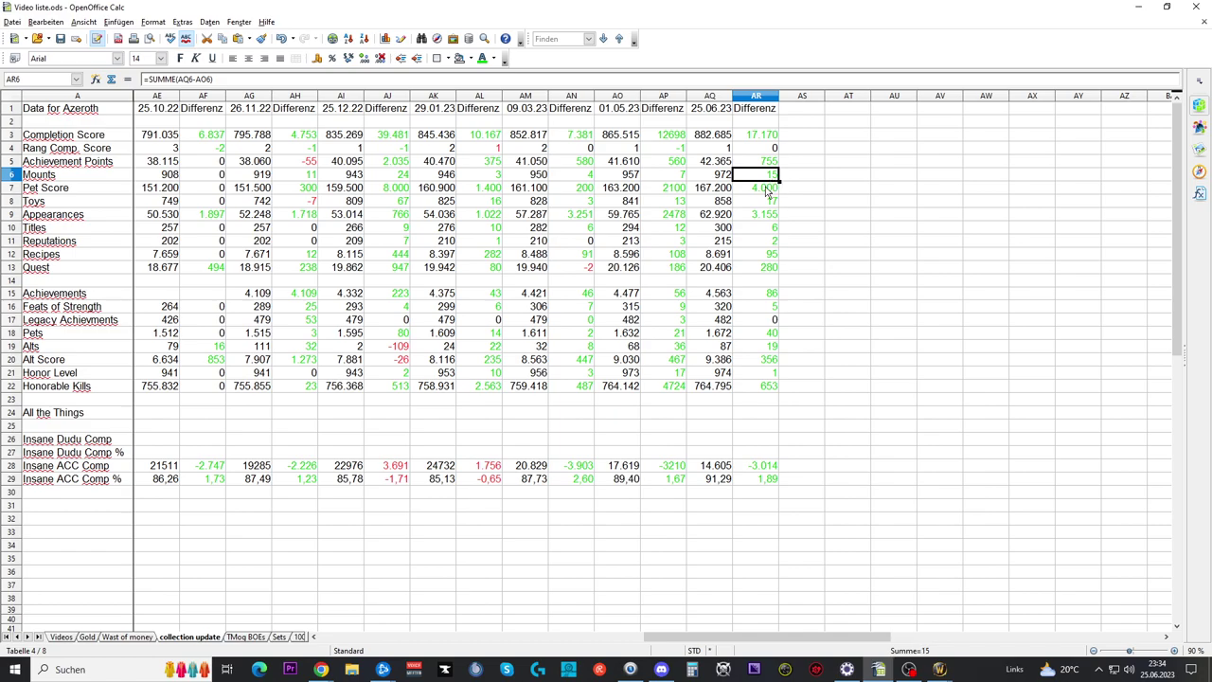
left_click(763, 190)
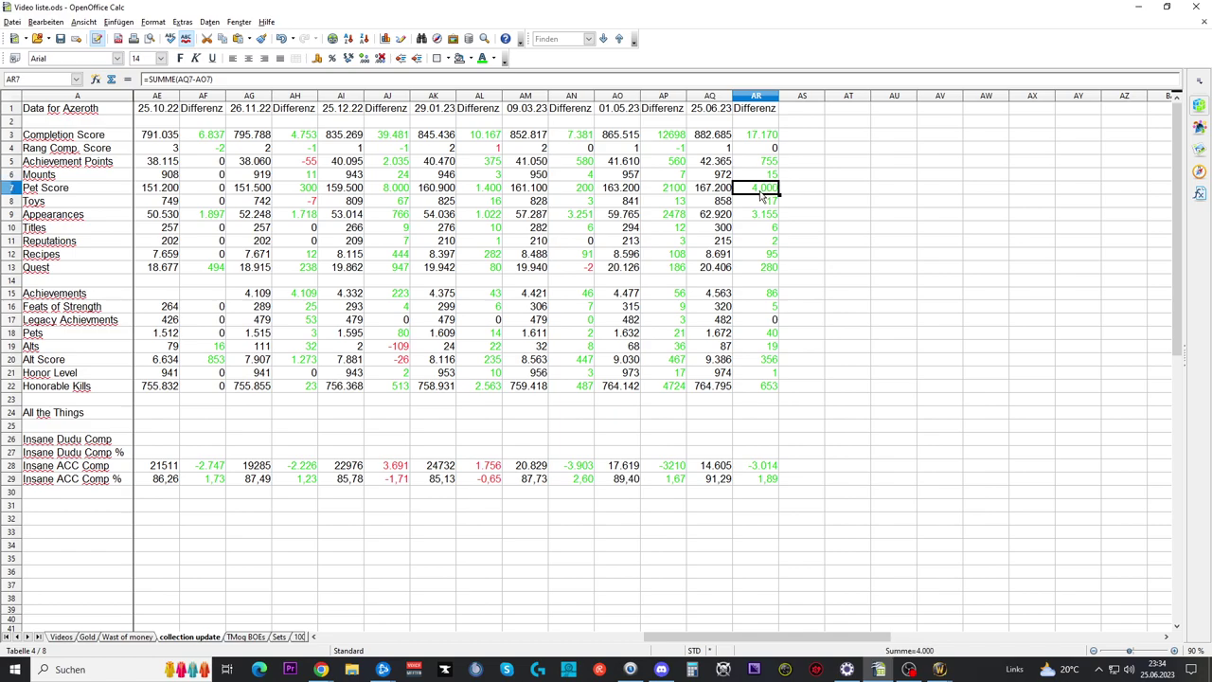
left_click(767, 206)
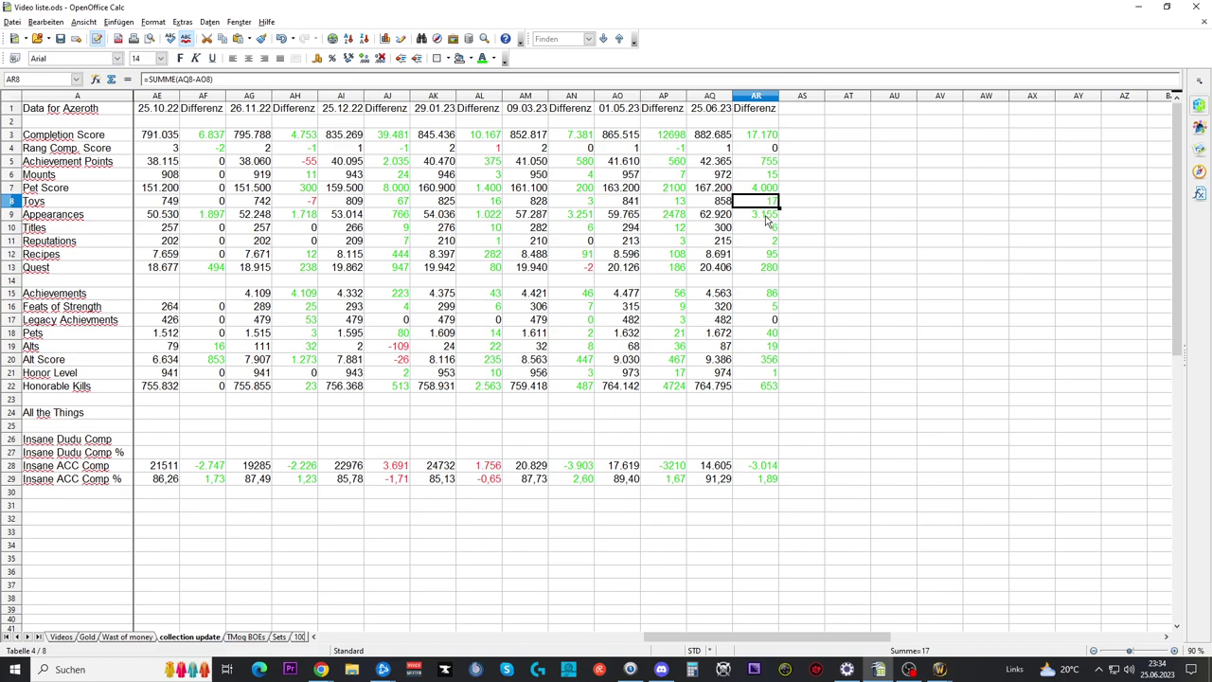
- Check the latest differences for Appearances, Titles, Reputations, Recipes, Quest and Honor Level
left_click(767, 217)
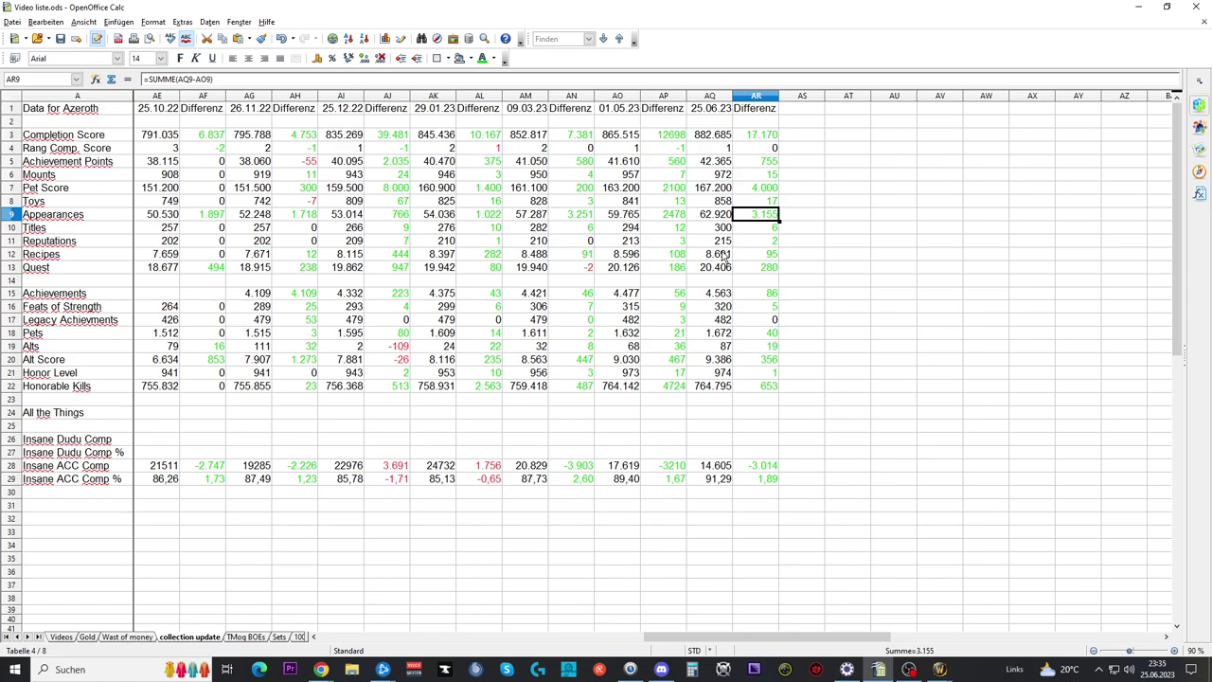
left_click(767, 233)
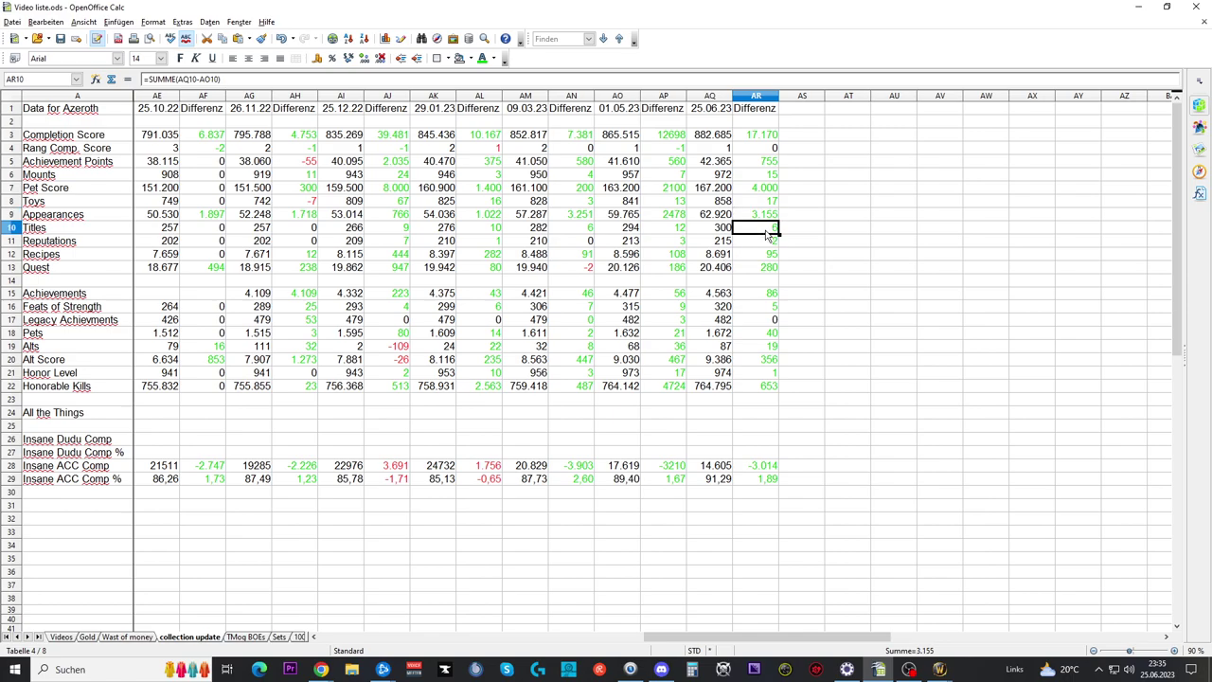
left_click(774, 243)
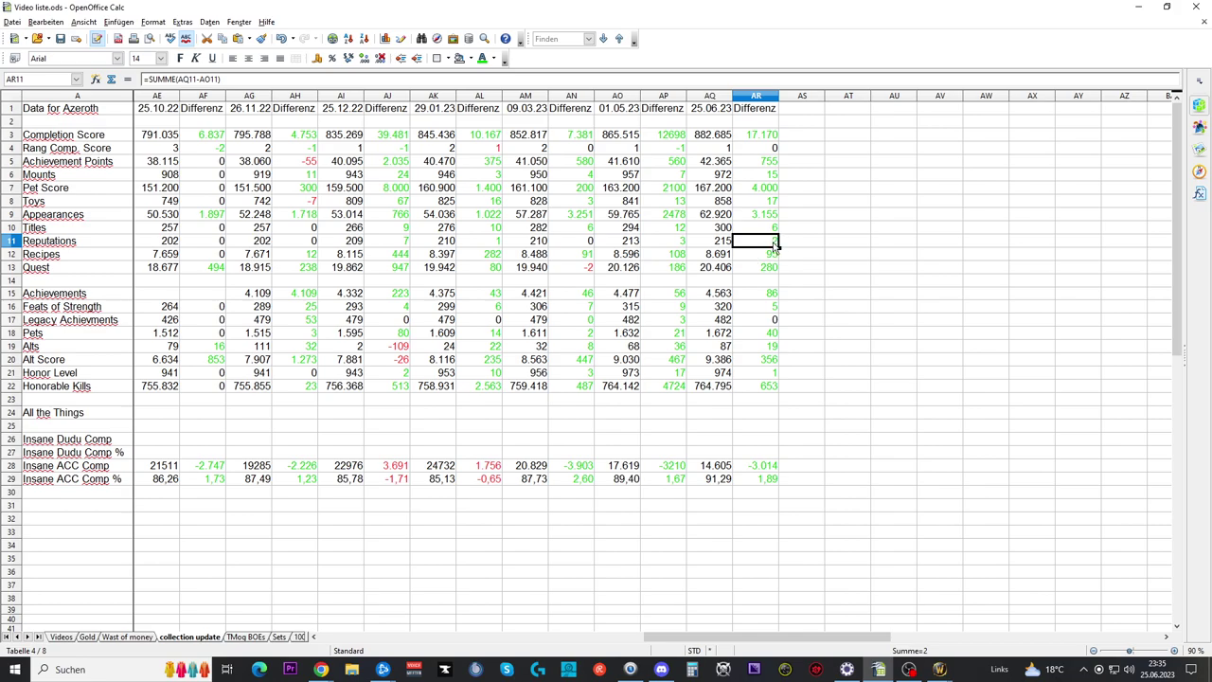
left_click(771, 256)
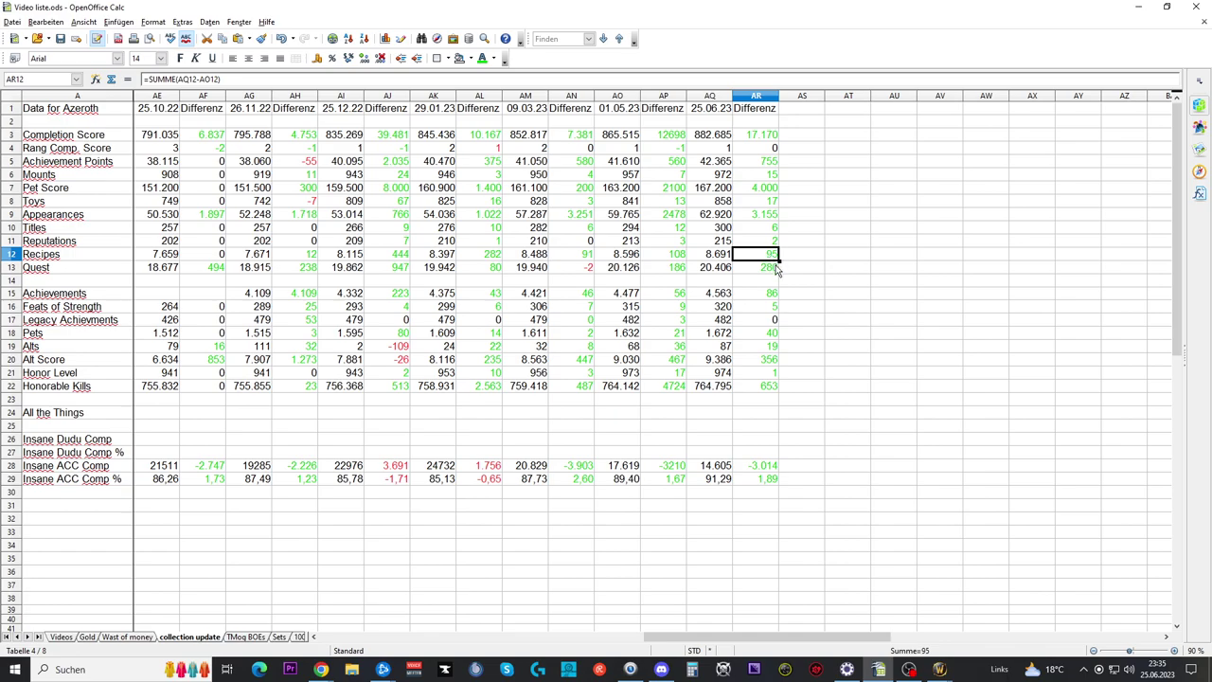
left_click(772, 270)
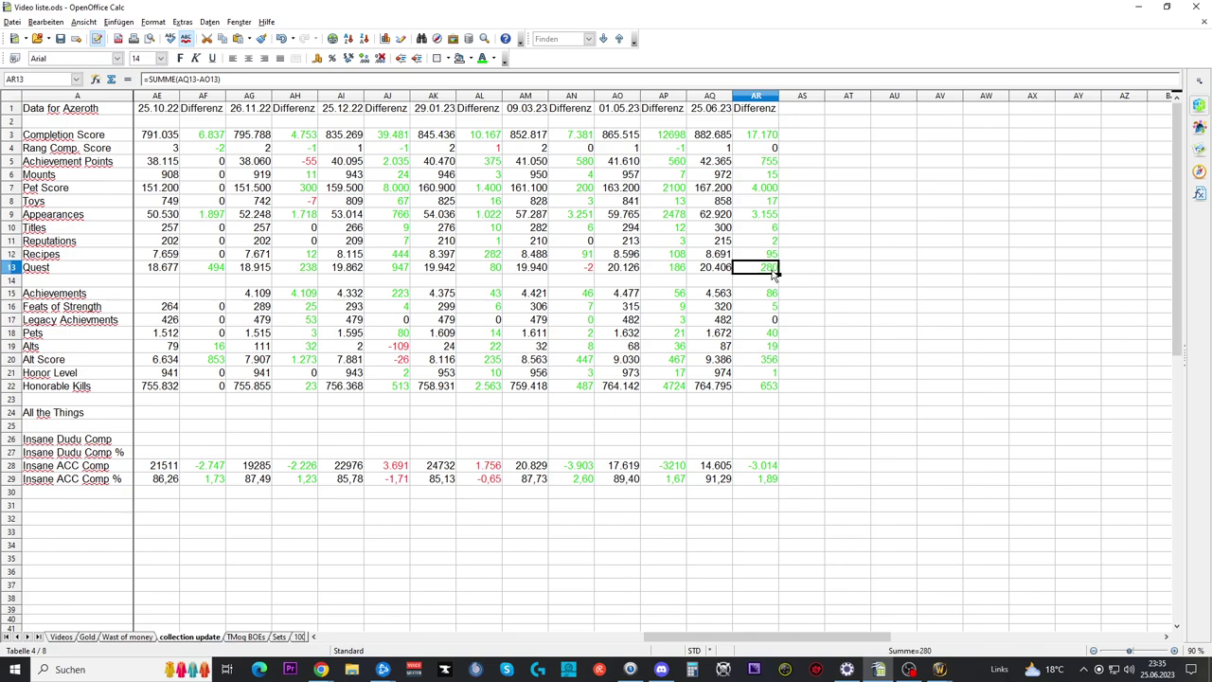
left_click(765, 376)
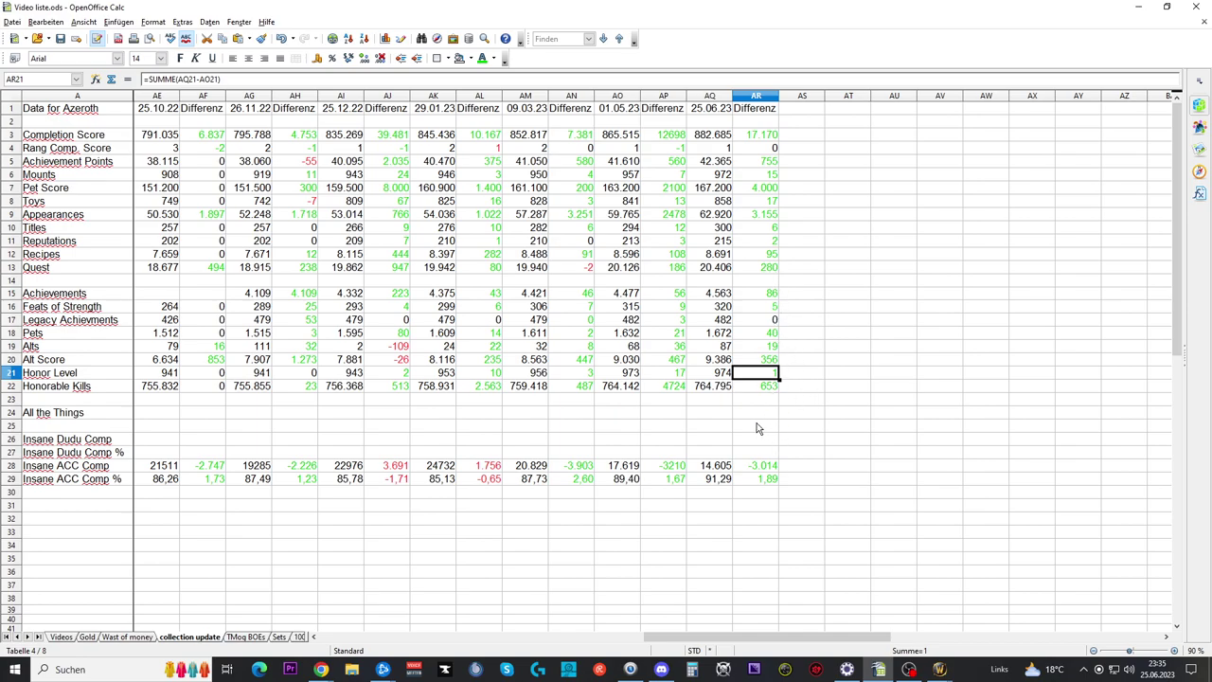
- Compare the Insane ACC Comp values of 01.05.23 and 25.06.23, including the differences in count and percentage
scroll(756, 428, "down", 2)
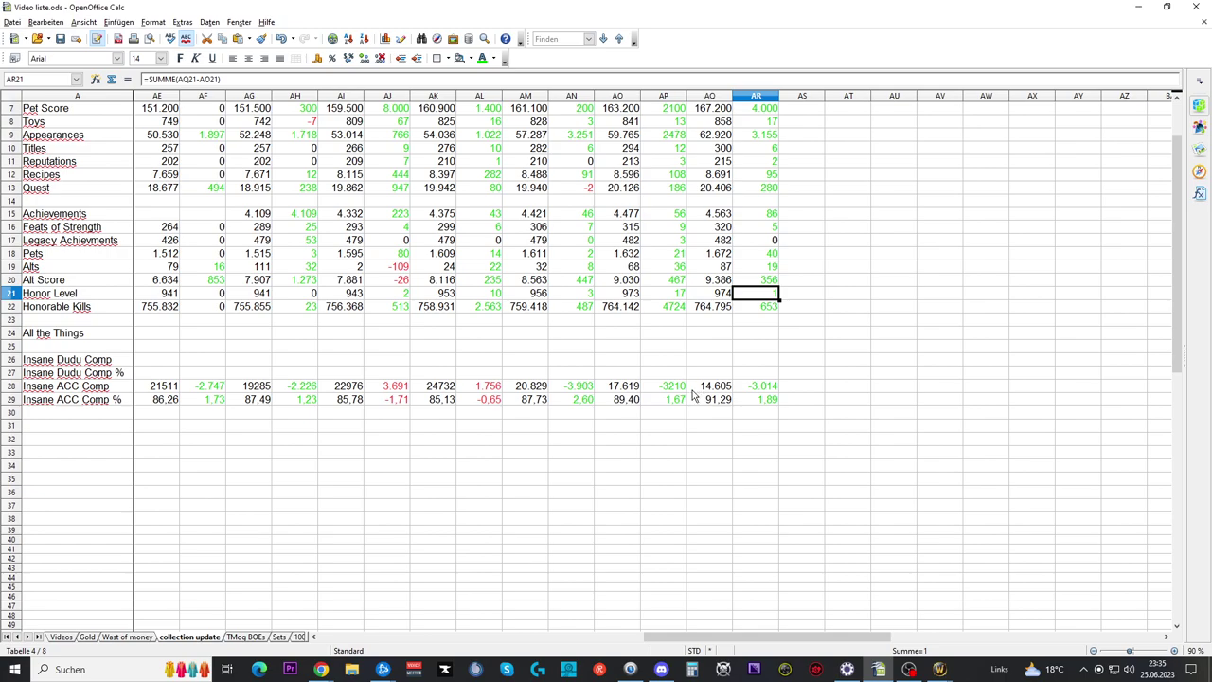
left_click(619, 388)
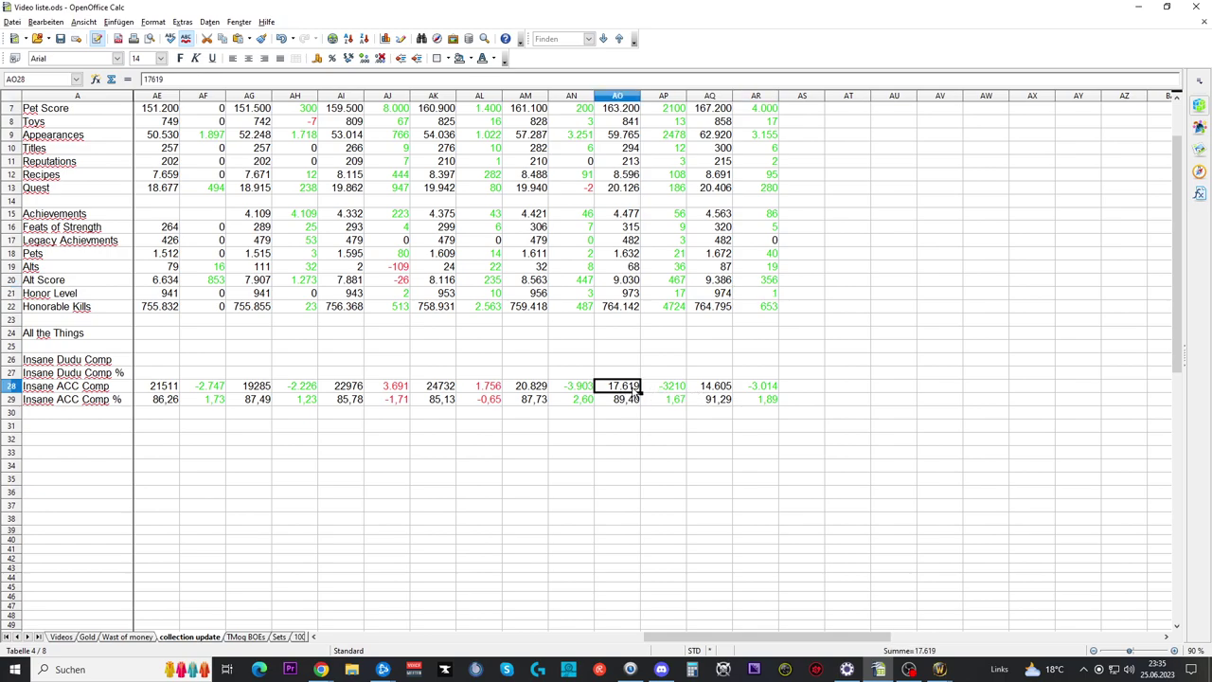
left_click(718, 389)
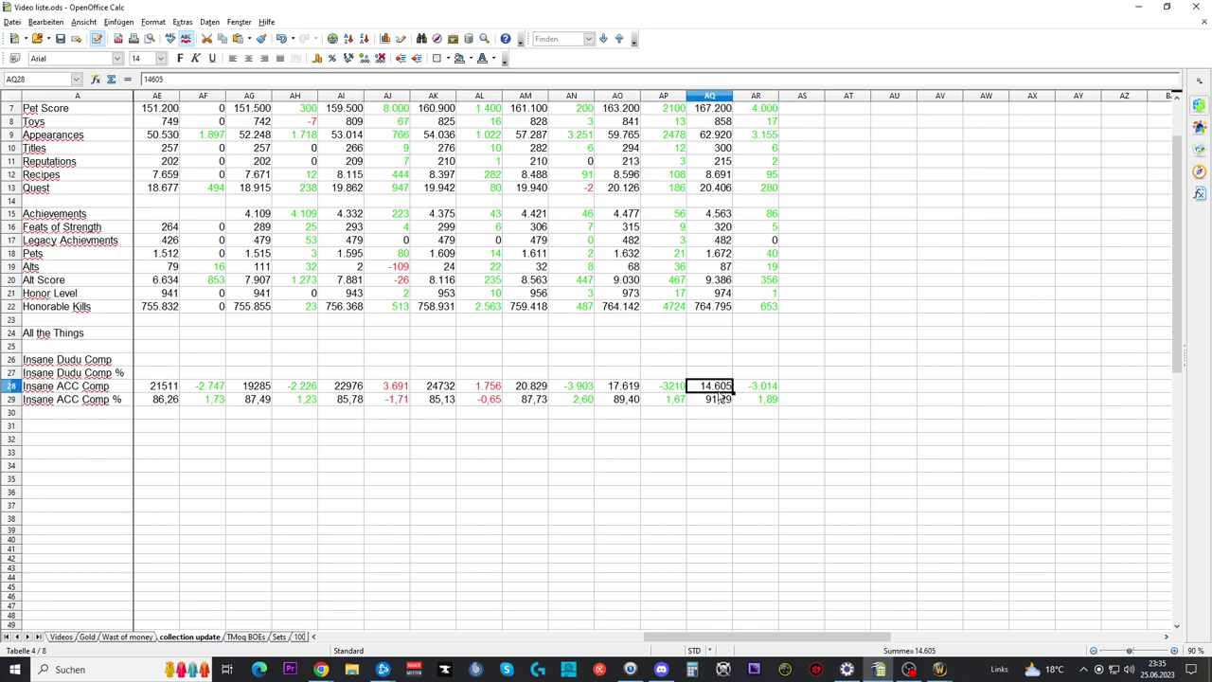
left_click(756, 390)
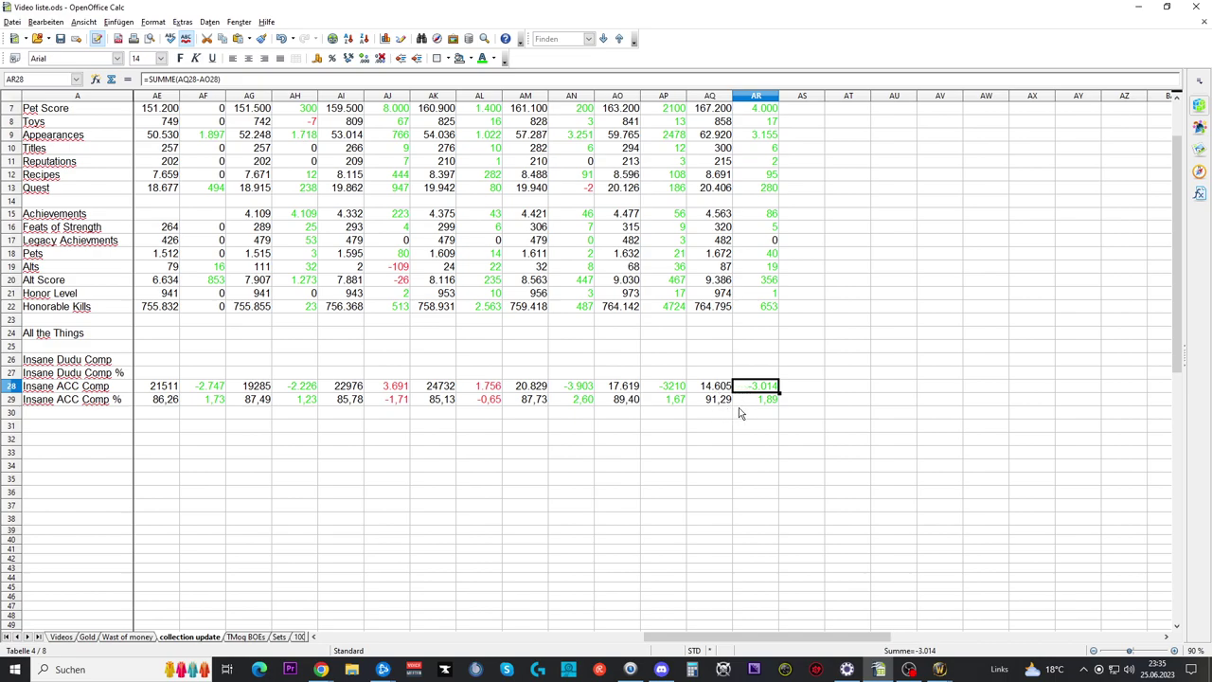
left_click(763, 401)
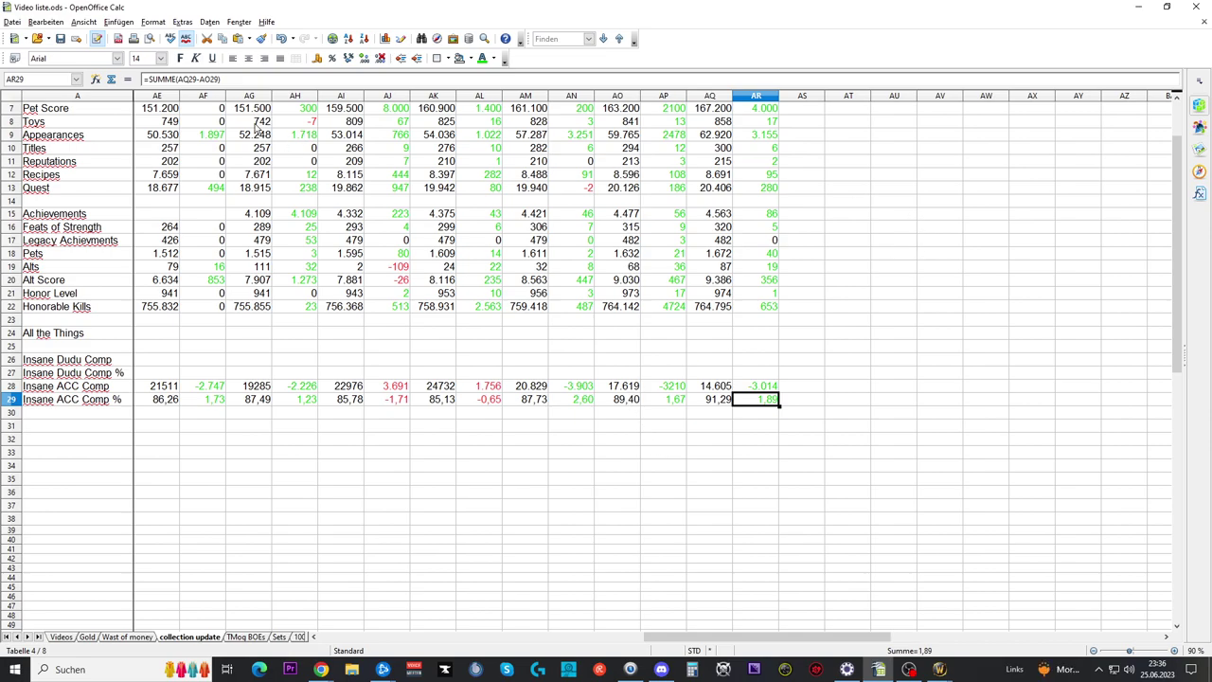
- Save the spreadsheet, minimise it and switch back to World of Warcraft
left_click(60, 38)
left_click(1137, 7)
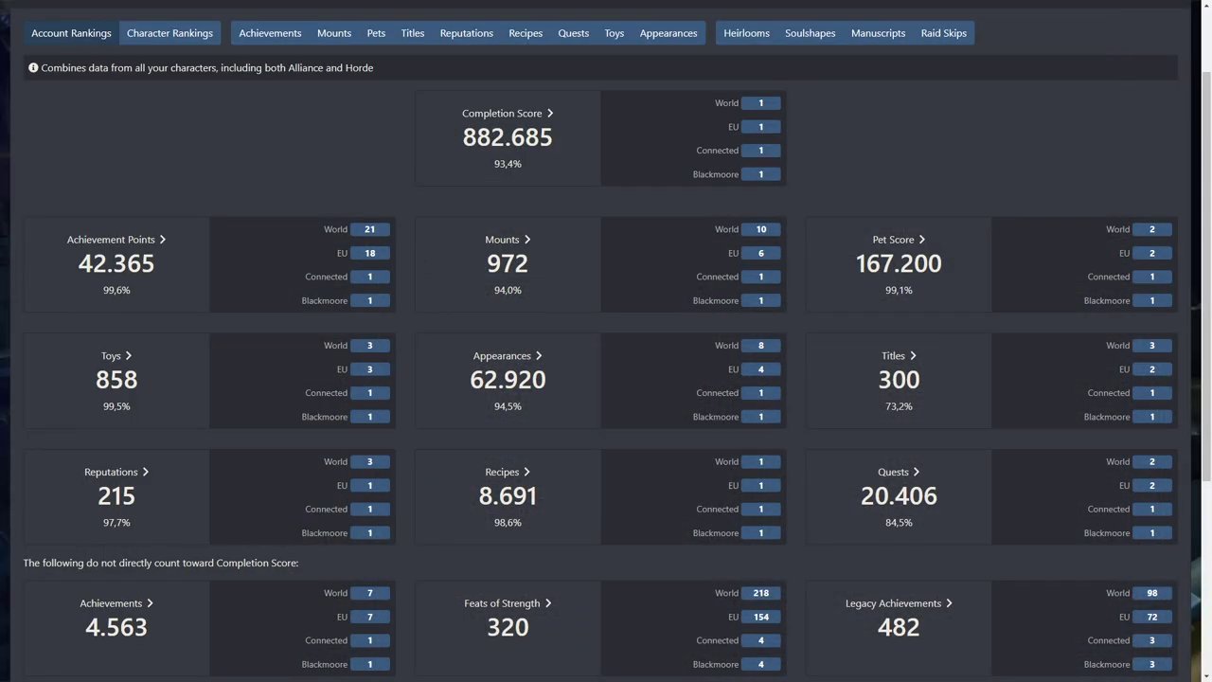
key("alt+Tab")
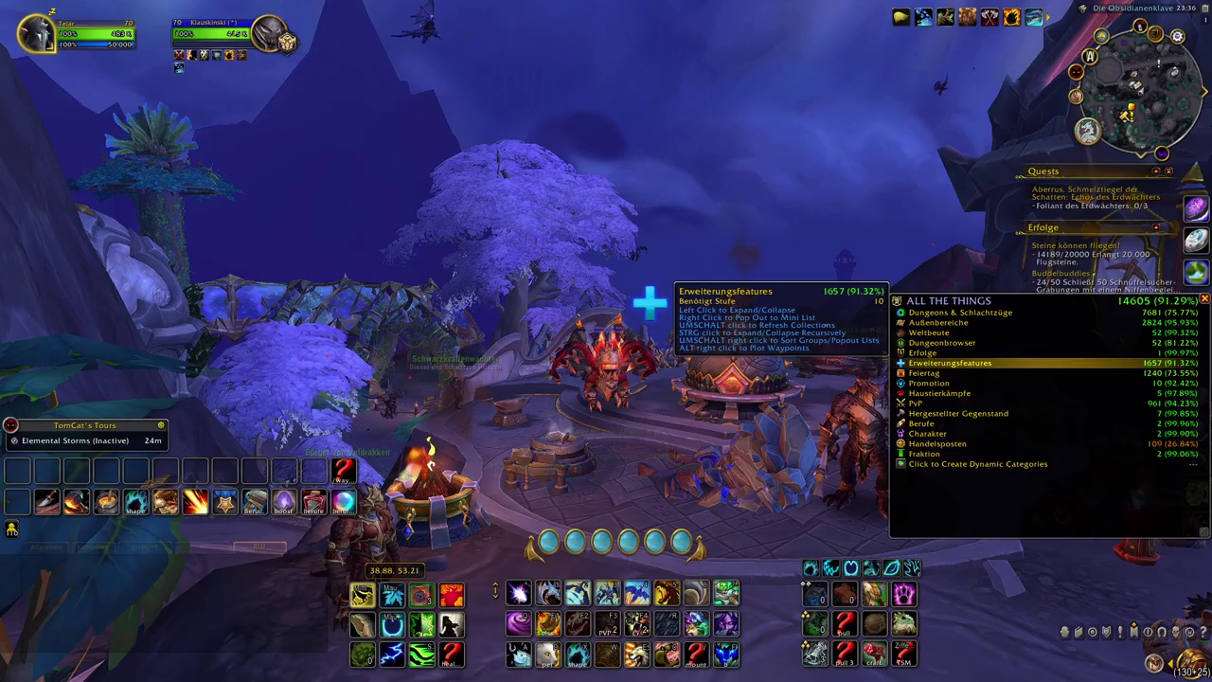
- Open the achievements overview and look through the Charakter and Quests categories for unfinished achievements
left_click(1108, 632)
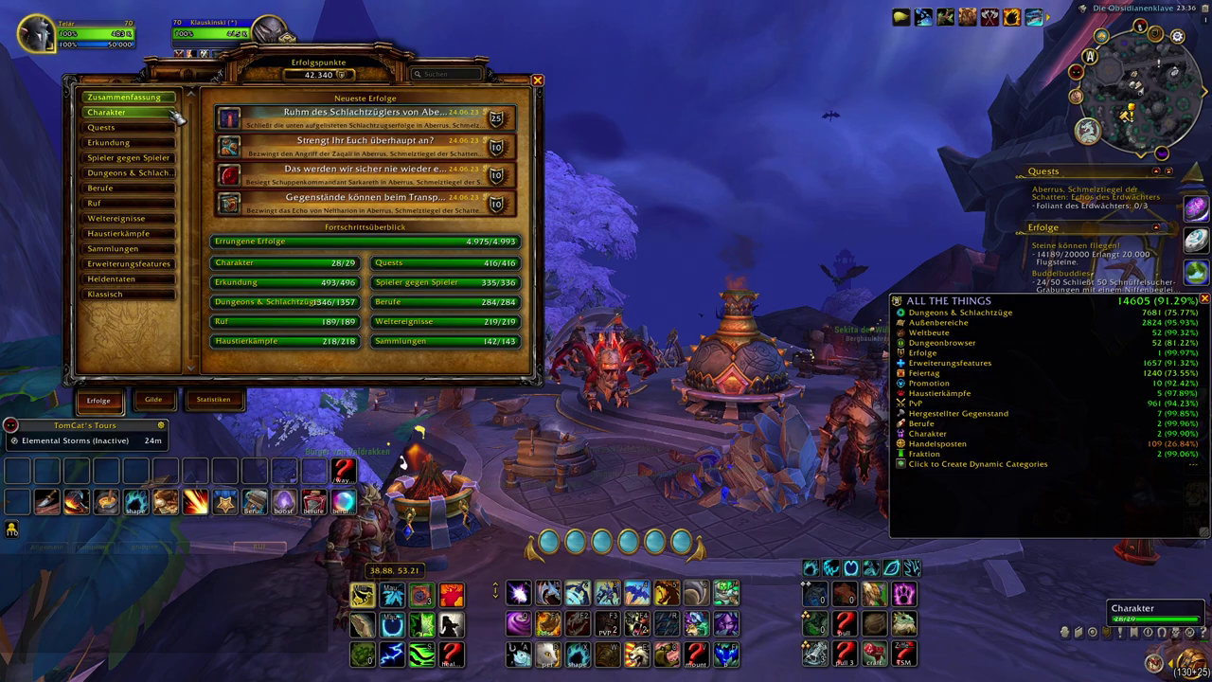
left_click(107, 112)
scroll(415, 274, "down", 5)
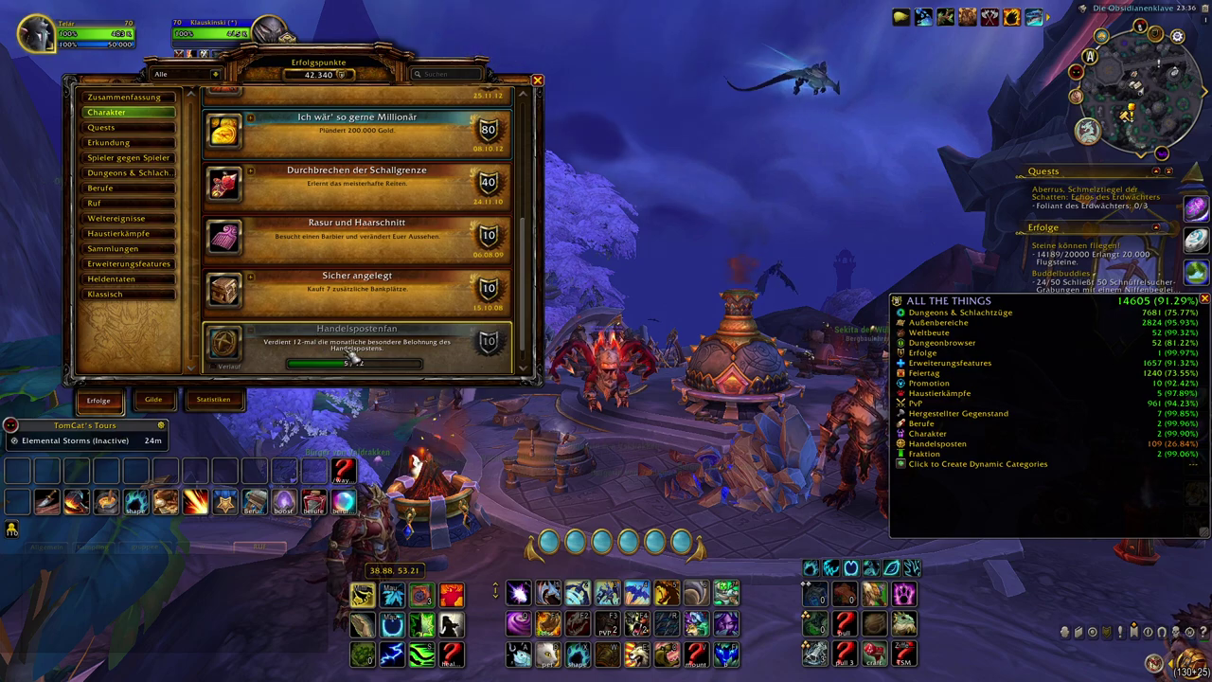
left_click(133, 130)
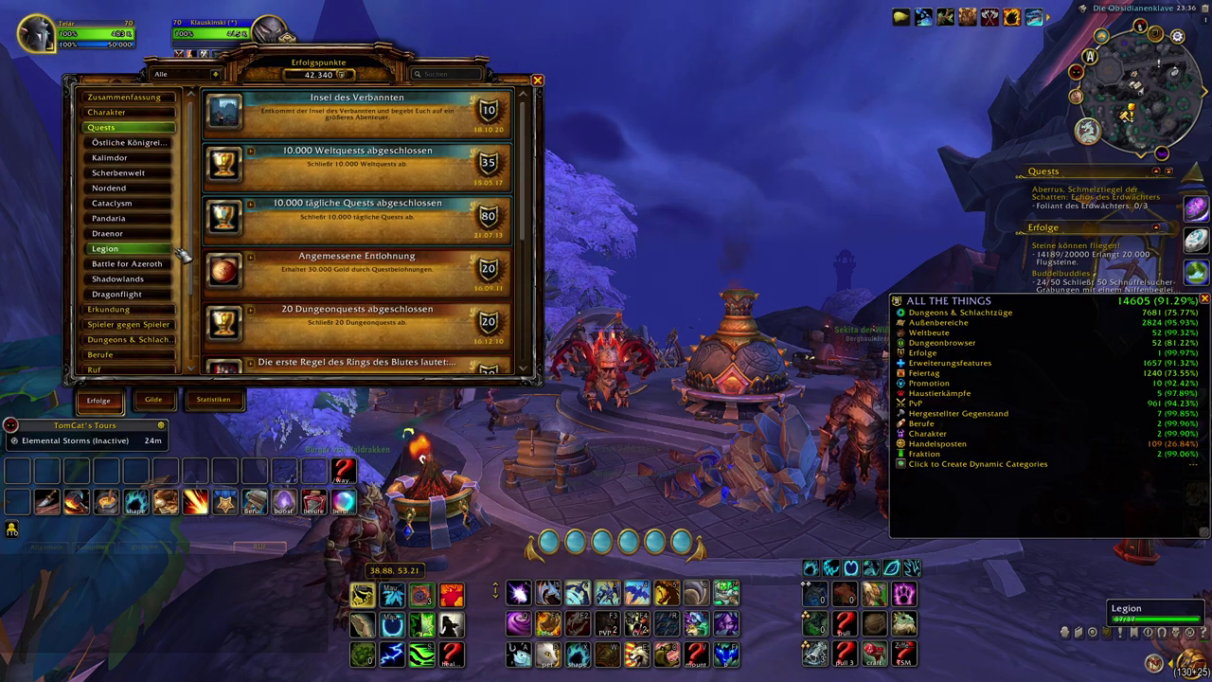
left_click(130, 127)
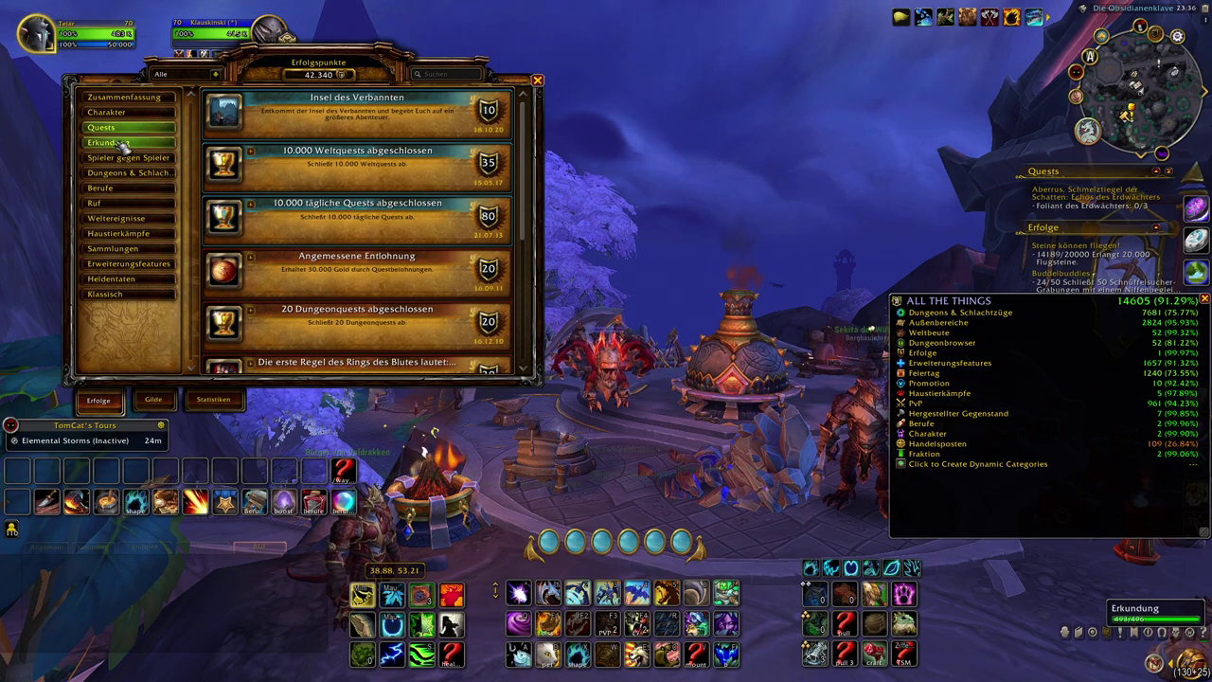
- Go to the Dracheninseln achievements under Erkundung and expand "Steine können fliegen!" to examine its progress
left_click(121, 142)
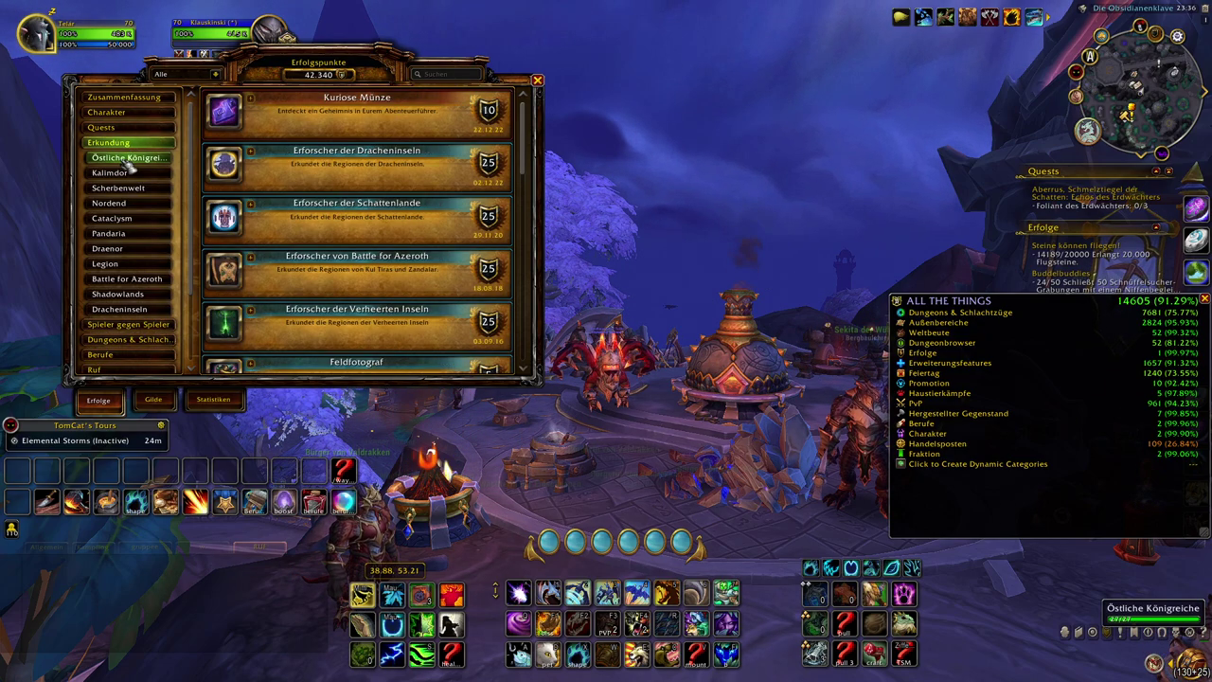
left_click(128, 309)
scroll(454, 208, "down", 10)
left_click(426, 237)
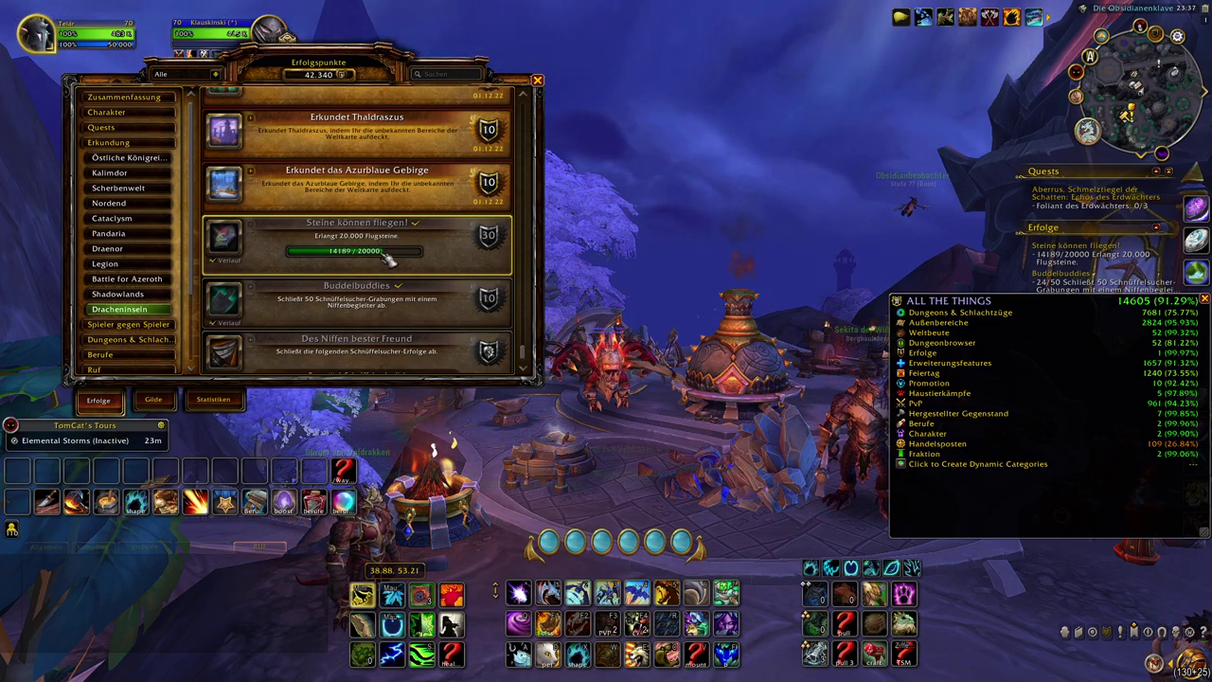
- Expand the "Buddelbuddies" and "Des Niffen bester Freund" achievements to examine their progress and requirements
left_click(414, 284)
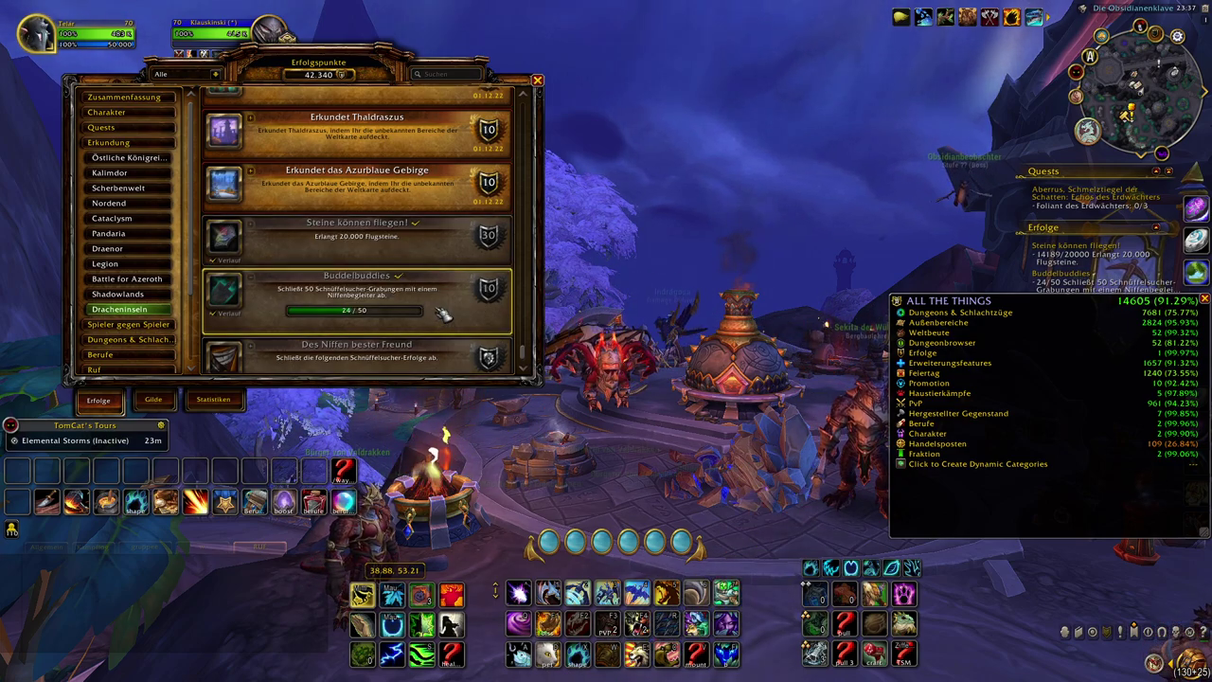
scroll(413, 286, "down", 1)
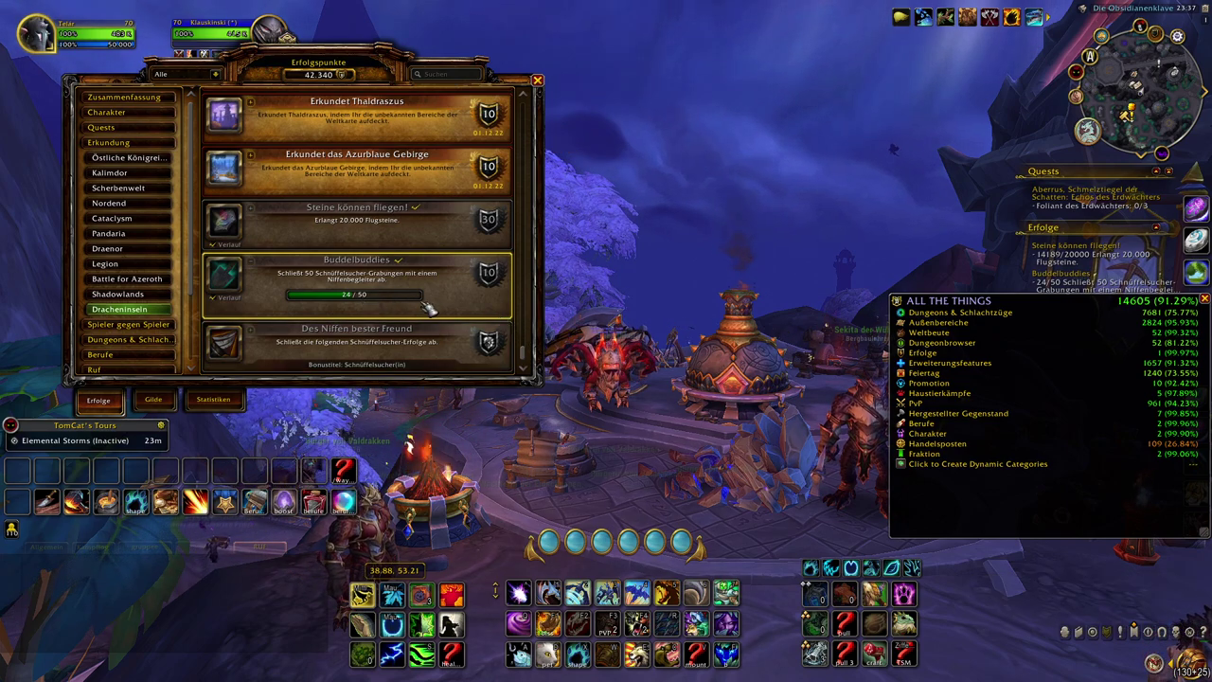
left_click(417, 341)
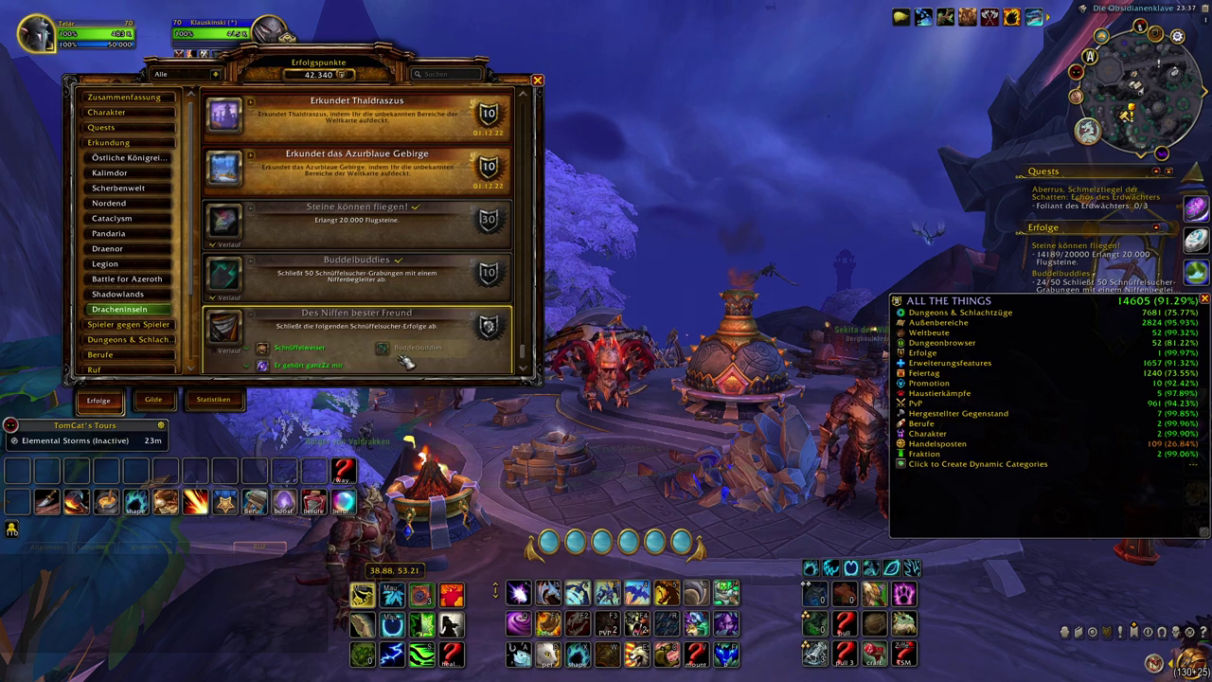
scroll(402, 354, "down", 1)
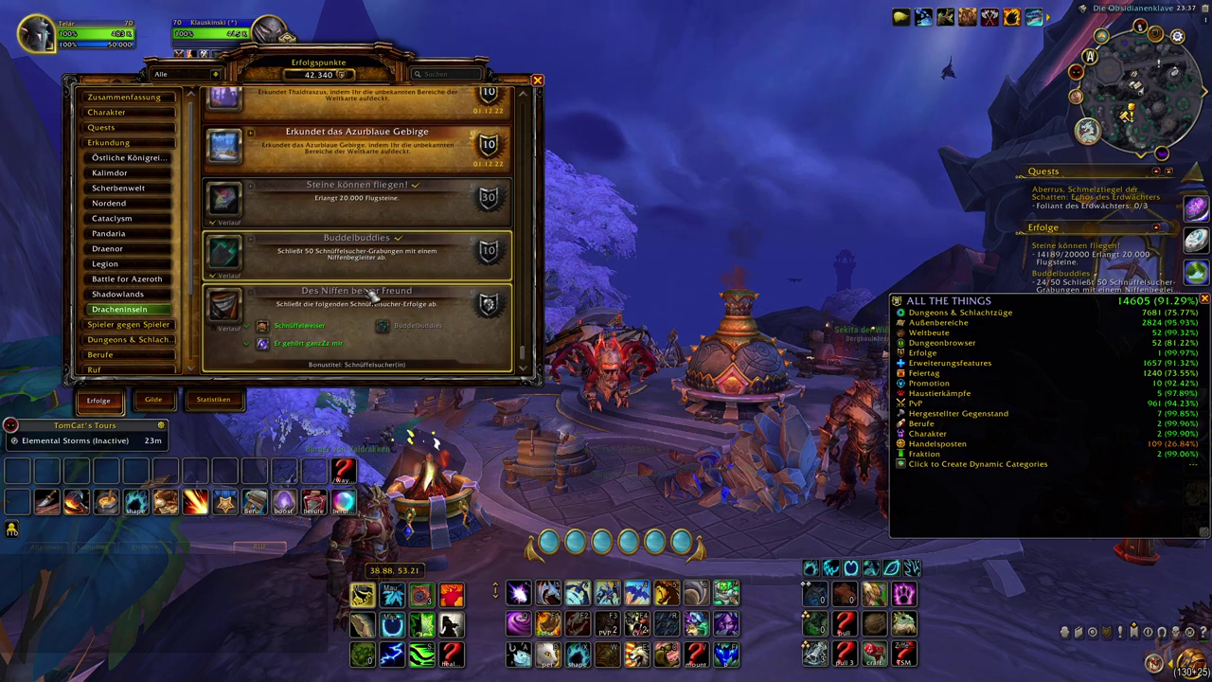